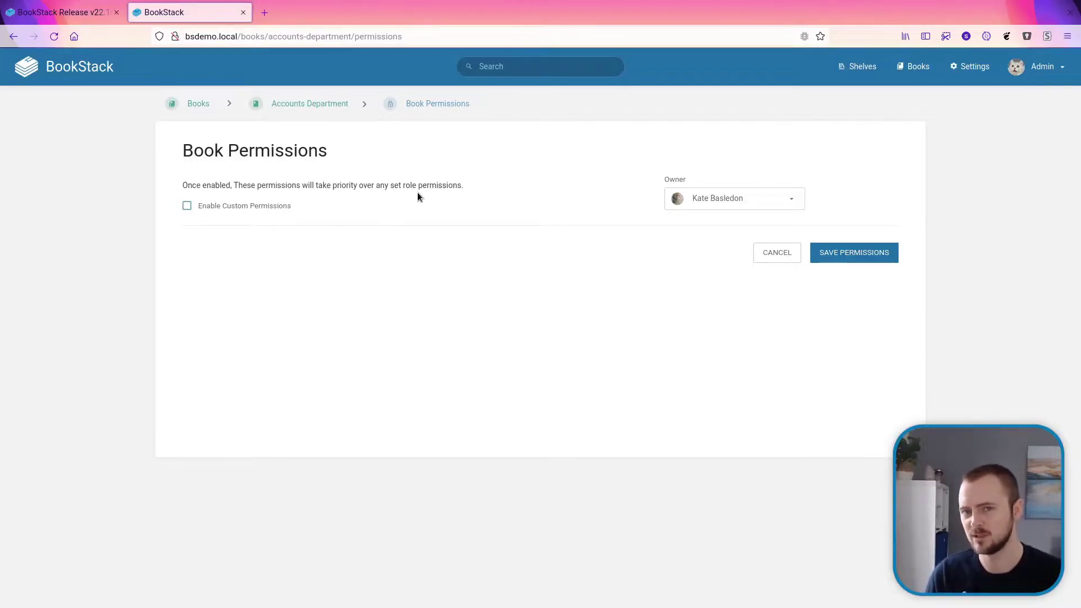
Enable custom permissions on the Accounts Department book and grant Update to the Editor and Viewer roles.
{"action": "left_click", "coordinate": [236, 207]}
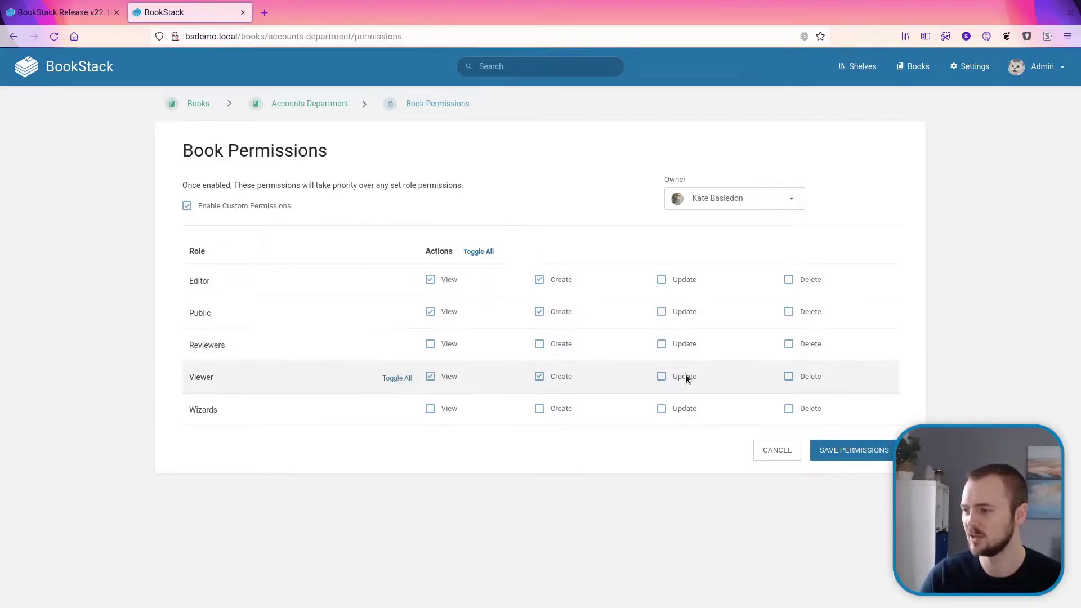
{"action": "left_click", "coordinate": [662, 280]}
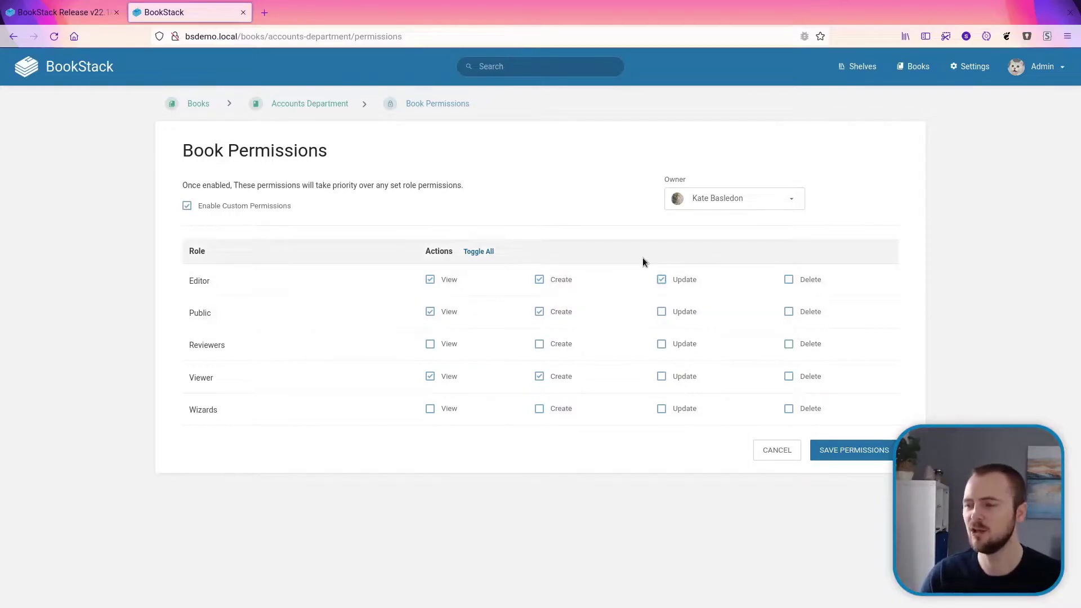
{"action": "left_click", "coordinate": [661, 378]}
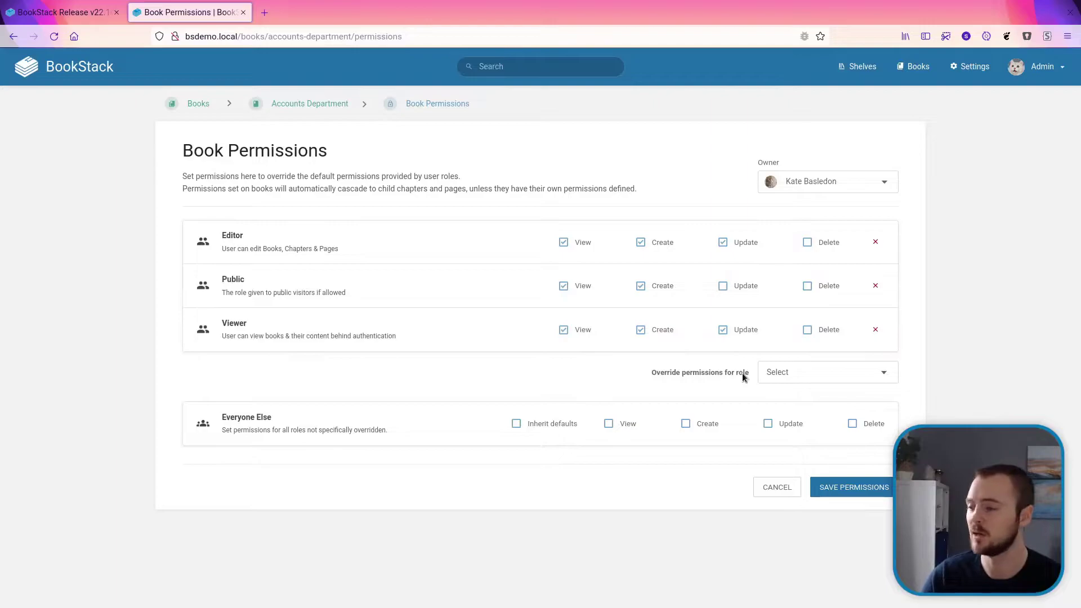
Add a view-only Wizards role override and remove the Viewer role's override.
{"action": "left_click", "coordinate": [781, 373]}
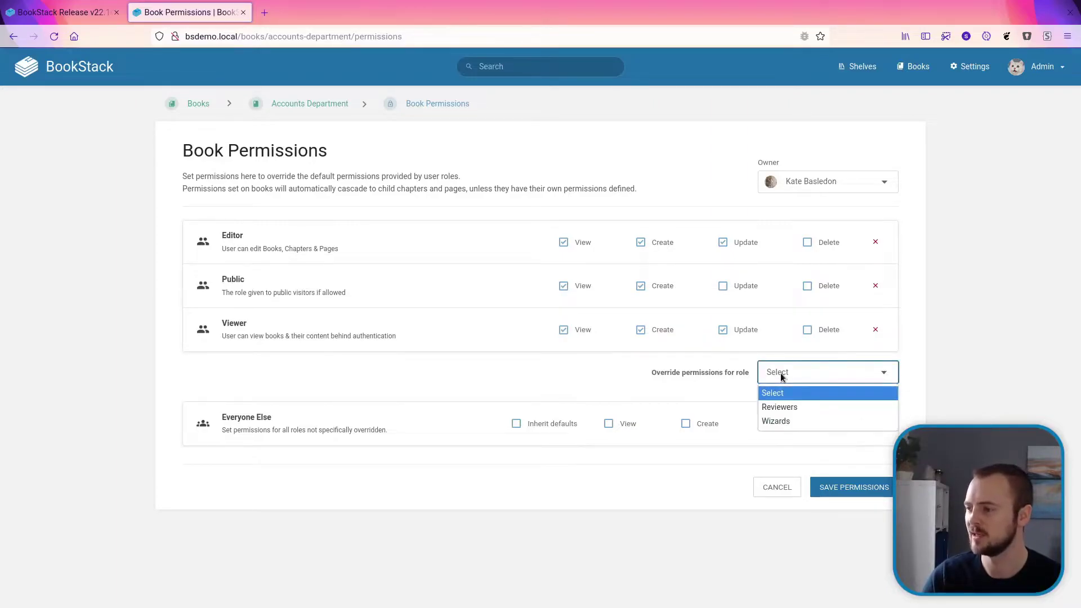
{"action": "left_click", "coordinate": [792, 420]}
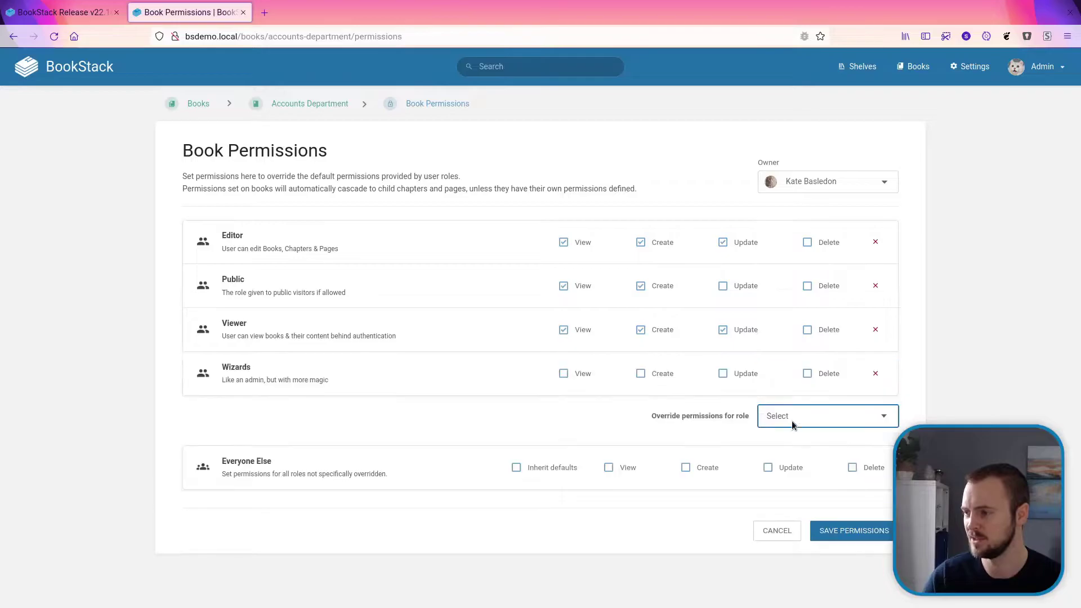
{"action": "left_click", "coordinate": [586, 372]}
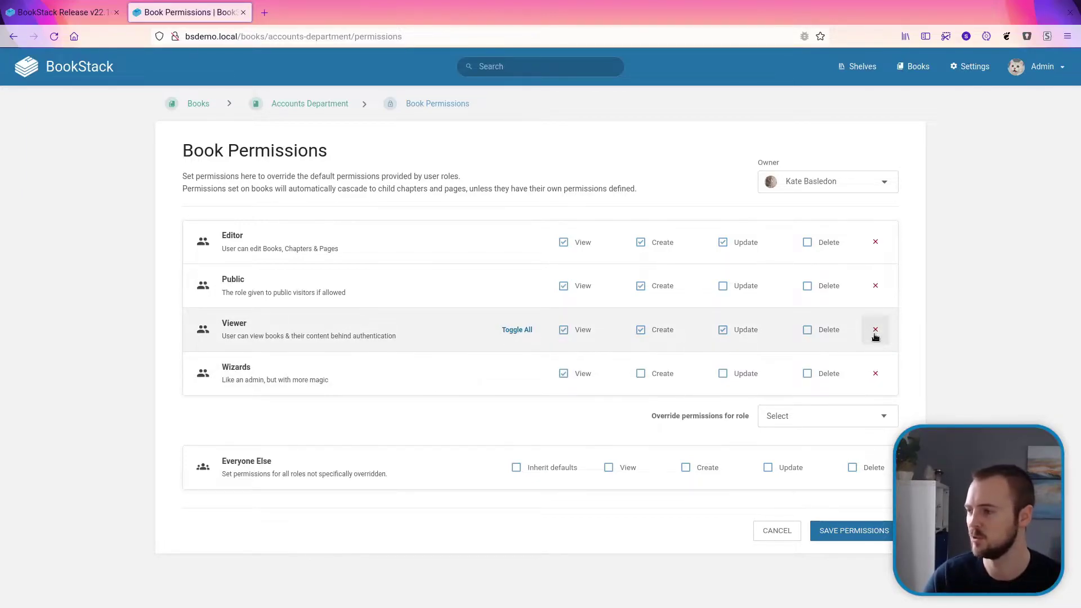
{"action": "left_click", "coordinate": [875, 330]}
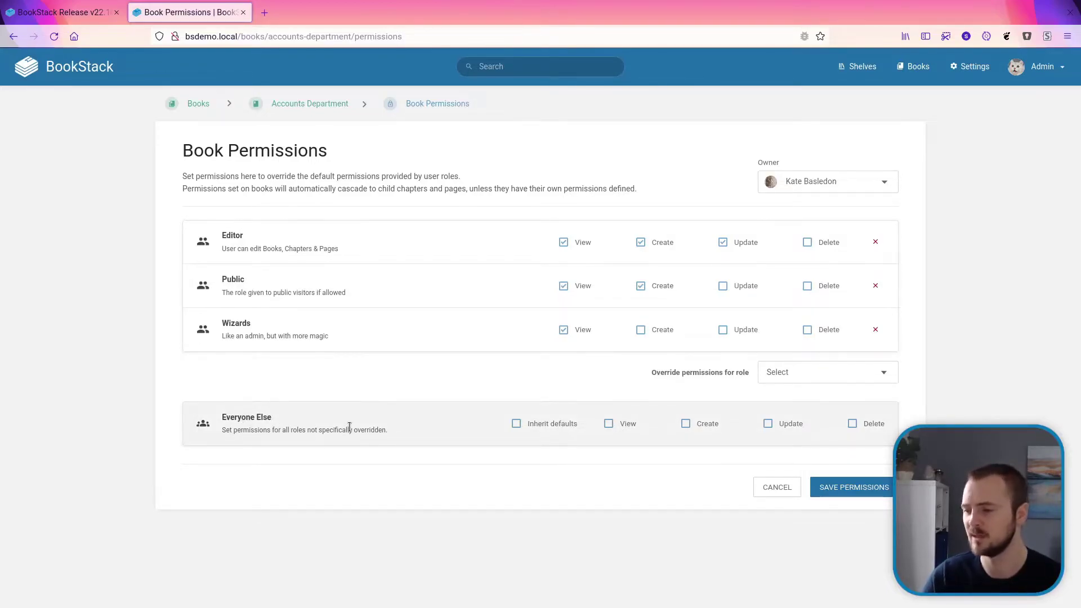
{"action": "left_click", "coordinate": [533, 423]}
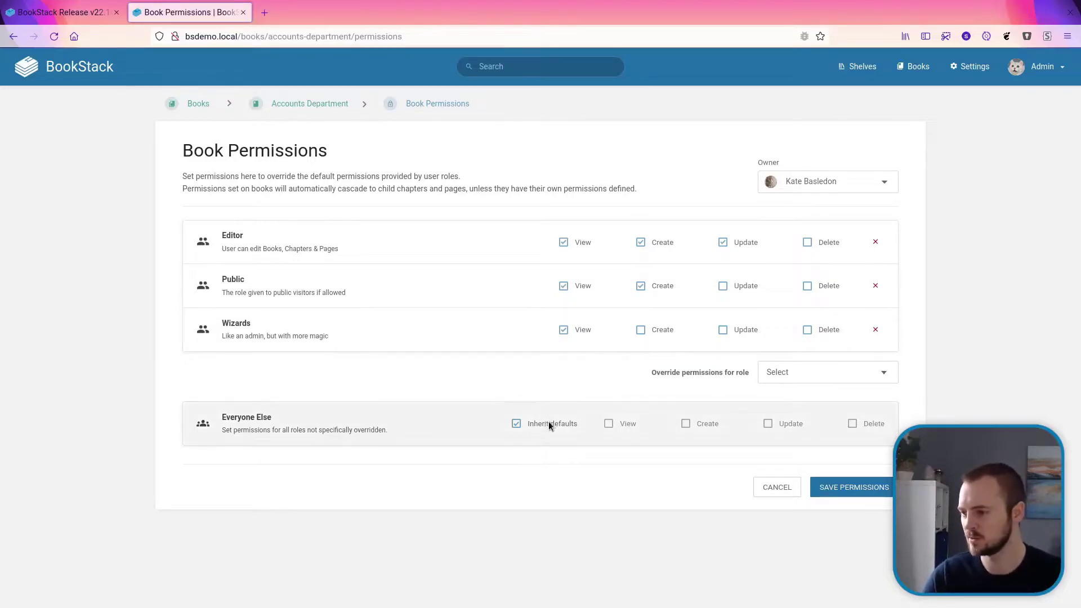
{"action": "left_click", "coordinate": [566, 426]}
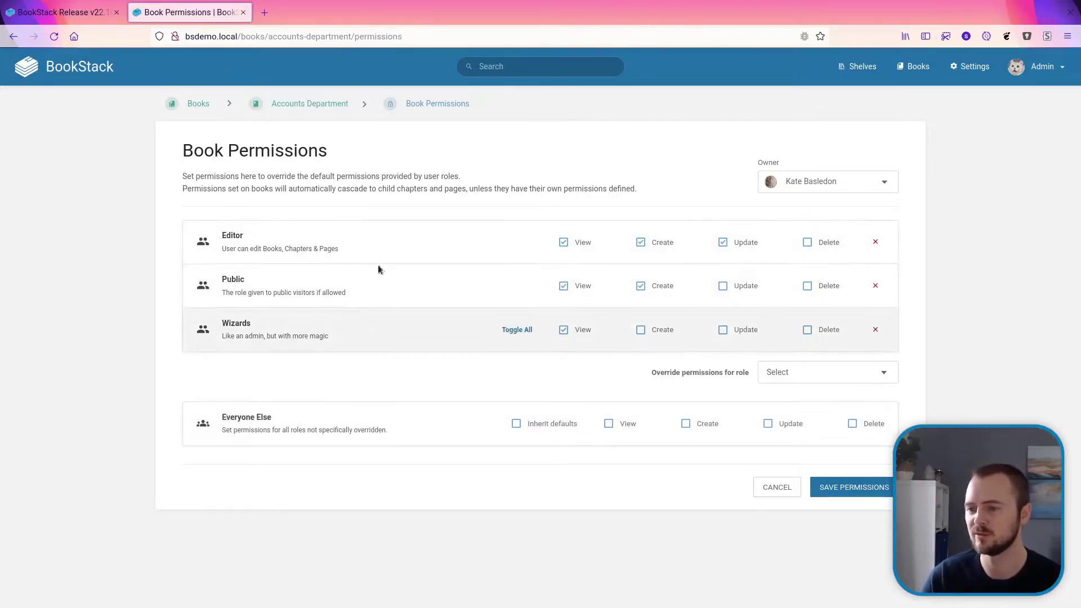
{"action": "left_click", "coordinate": [609, 424]}
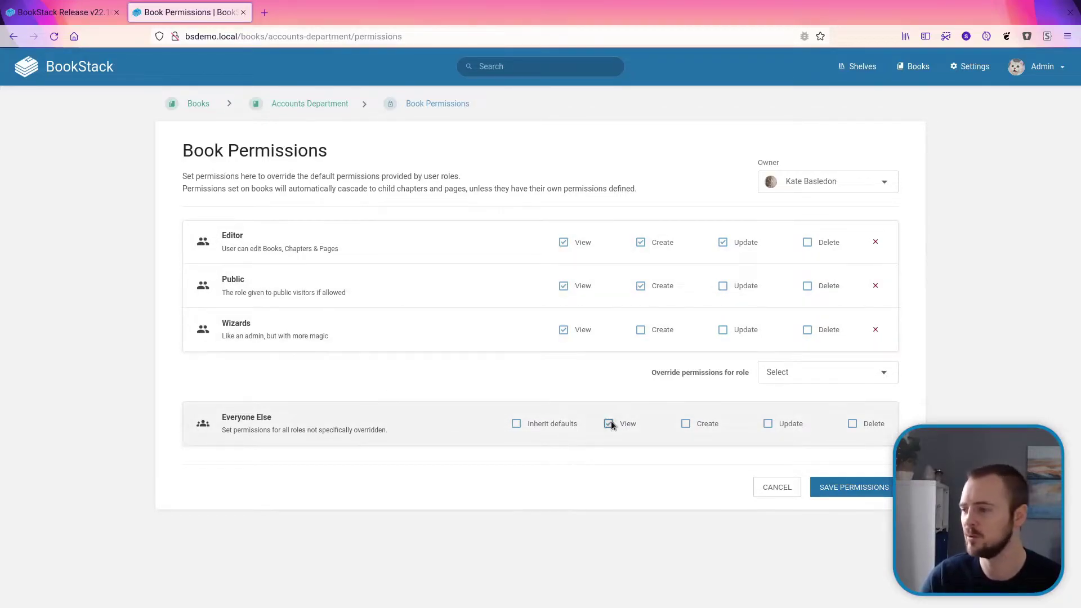
{"action": "left_click", "coordinate": [610, 423]}
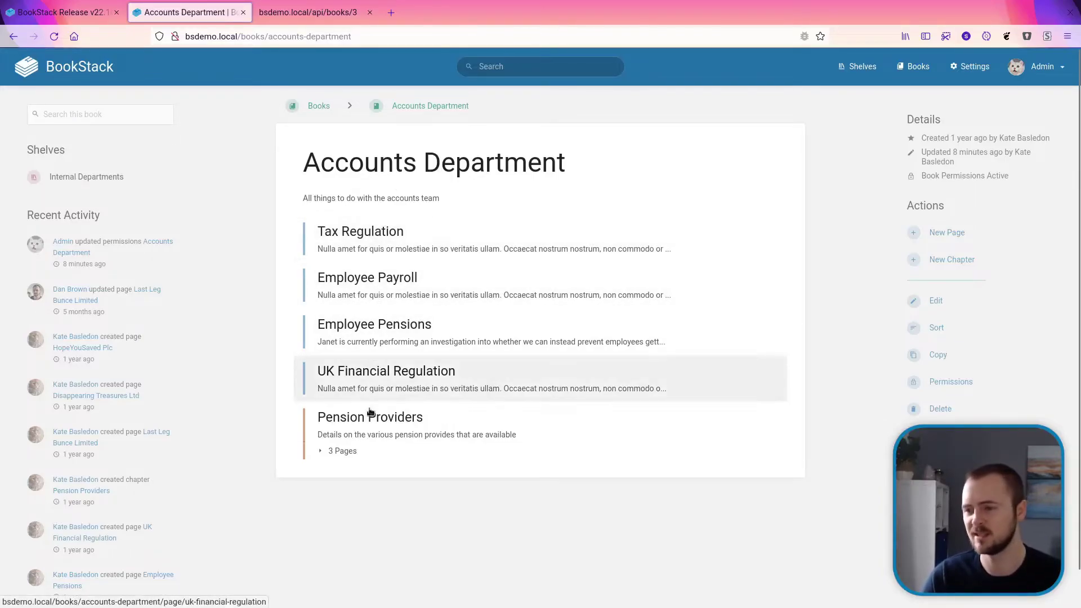
Expand the Pension Providers chapter to list its 3 pages.
{"action": "left_click", "coordinate": [348, 453]}
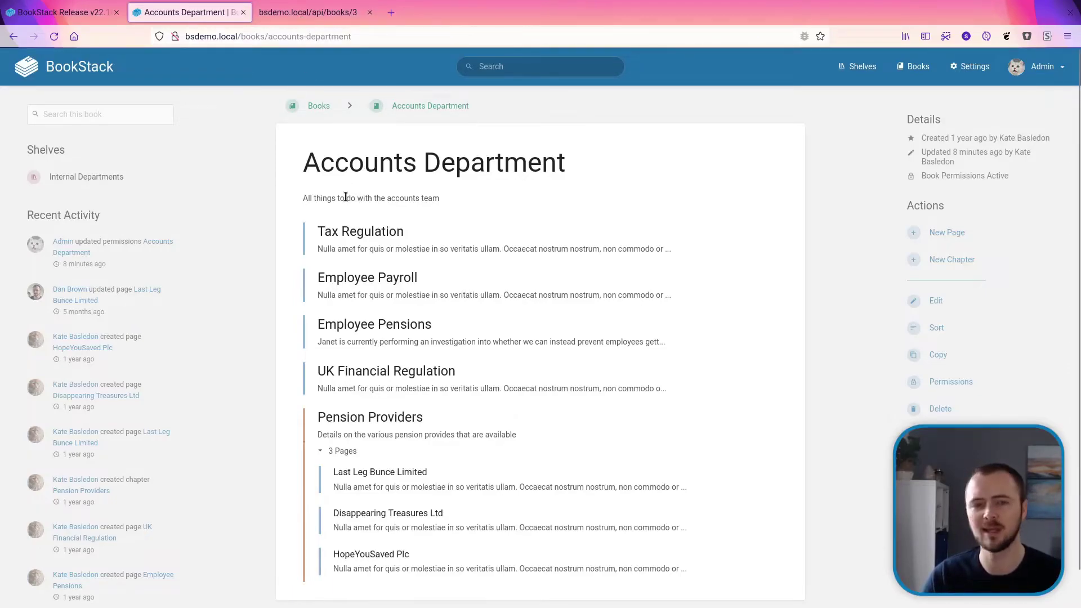
Browse the api/books/3 JSON output through its contents array, including the chapter's pages.
{"action": "left_click", "coordinate": [307, 12]}
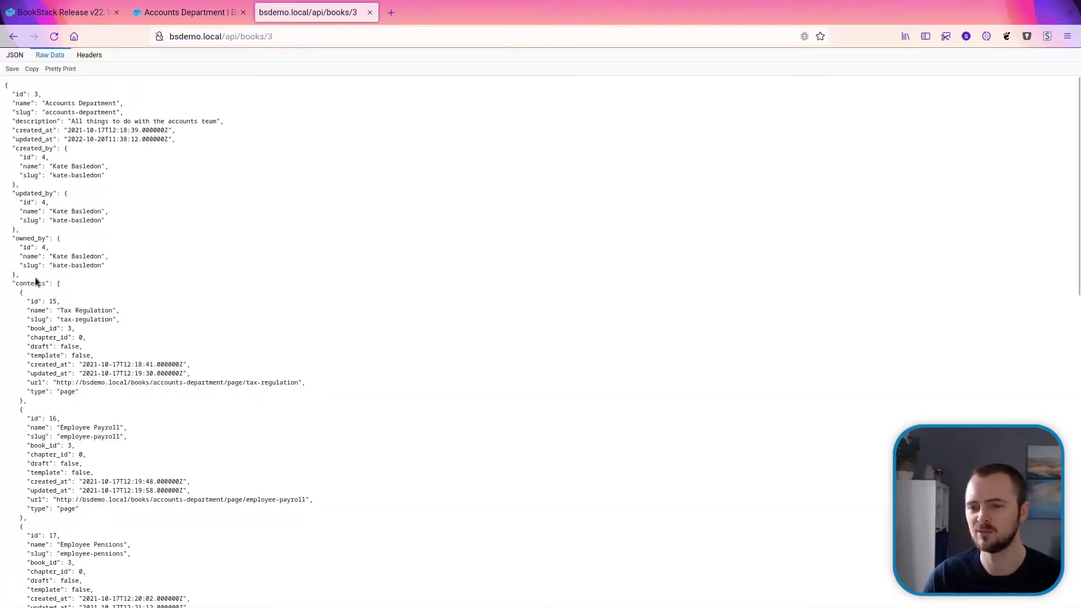
{"action": "scroll", "coordinate": [33, 281], "scroll_direction": "down", "scroll_amount": 2}
{"action": "scroll", "coordinate": [45, 236], "scroll_direction": "down", "scroll_amount": 4}
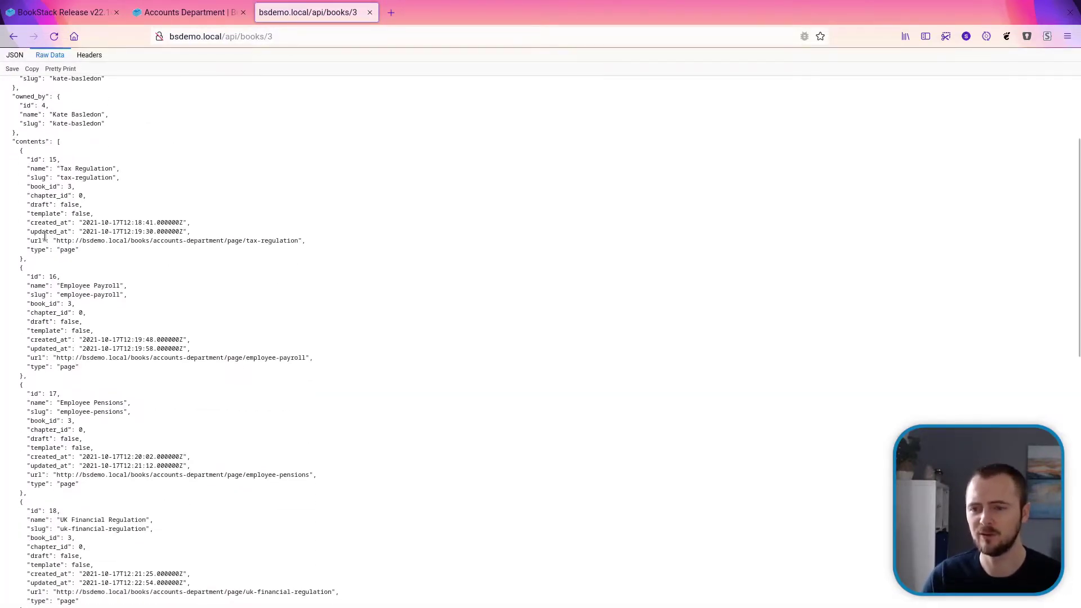
{"action": "scroll", "coordinate": [70, 307], "scroll_direction": "down", "scroll_amount": 6}
{"action": "scroll", "coordinate": [73, 315], "scroll_direction": "down", "scroll_amount": 7}
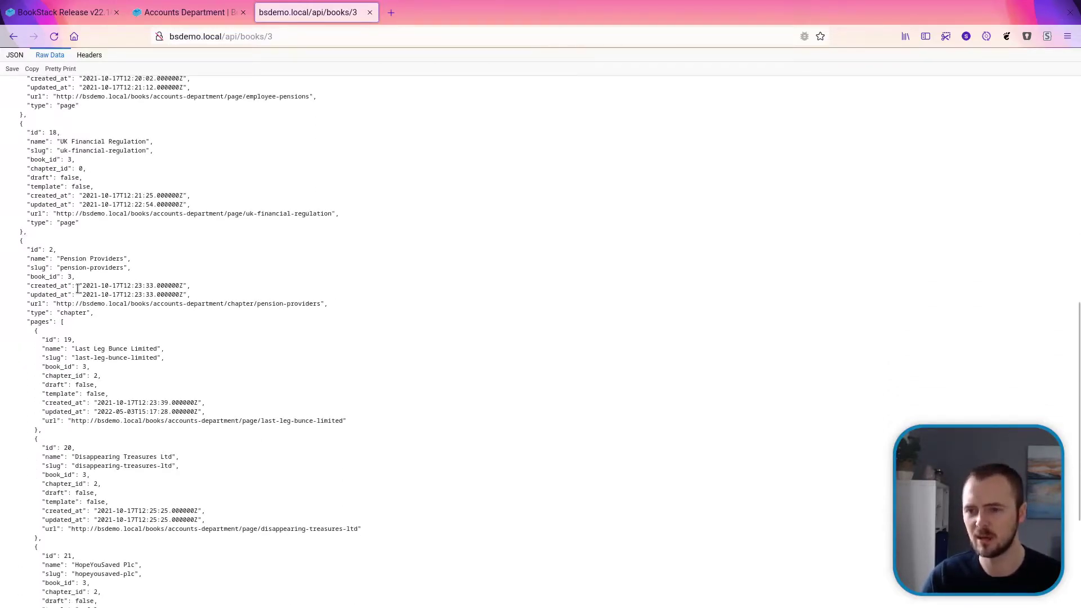
{"action": "scroll", "coordinate": [77, 288], "scroll_direction": "down", "scroll_amount": 3}
{"action": "scroll", "coordinate": [77, 288], "scroll_direction": "up", "scroll_amount": 1}
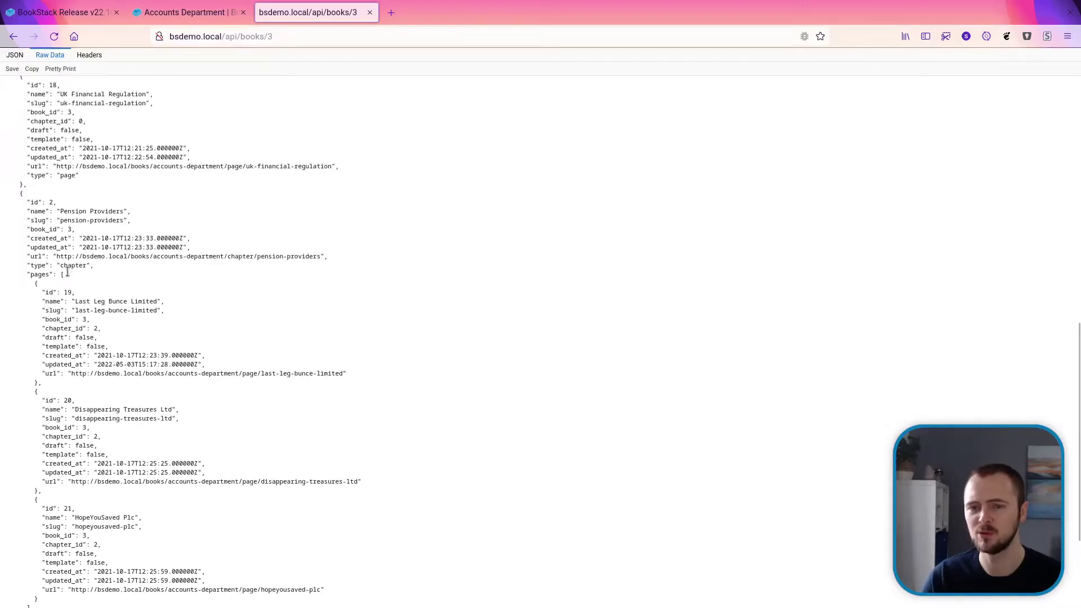
{"action": "scroll", "coordinate": [107, 347], "scroll_direction": "down", "scroll_amount": 3}
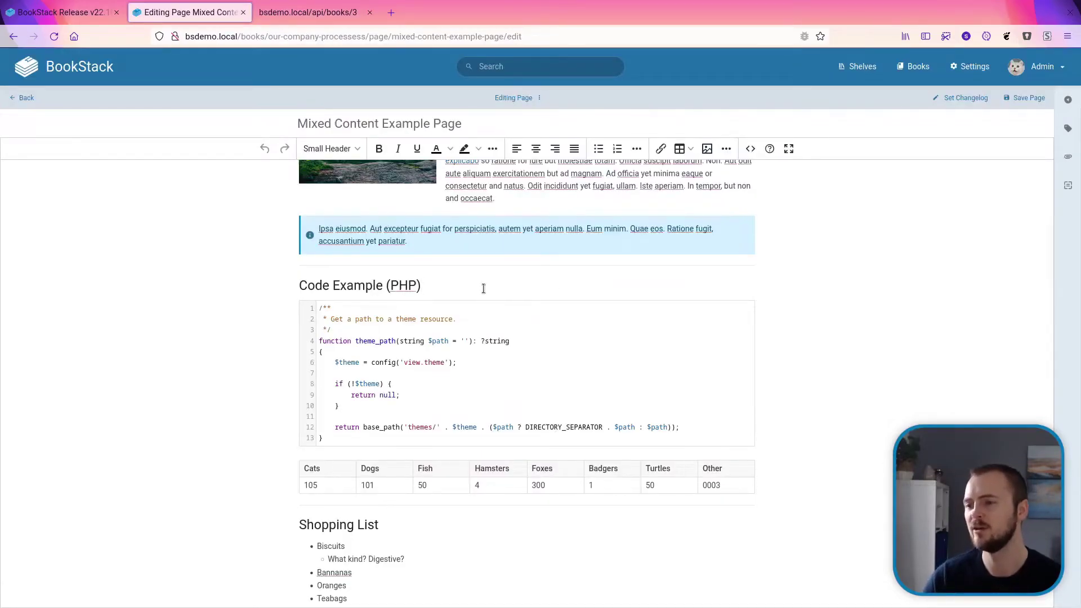
{"action": "left_click", "coordinate": [511, 339]}
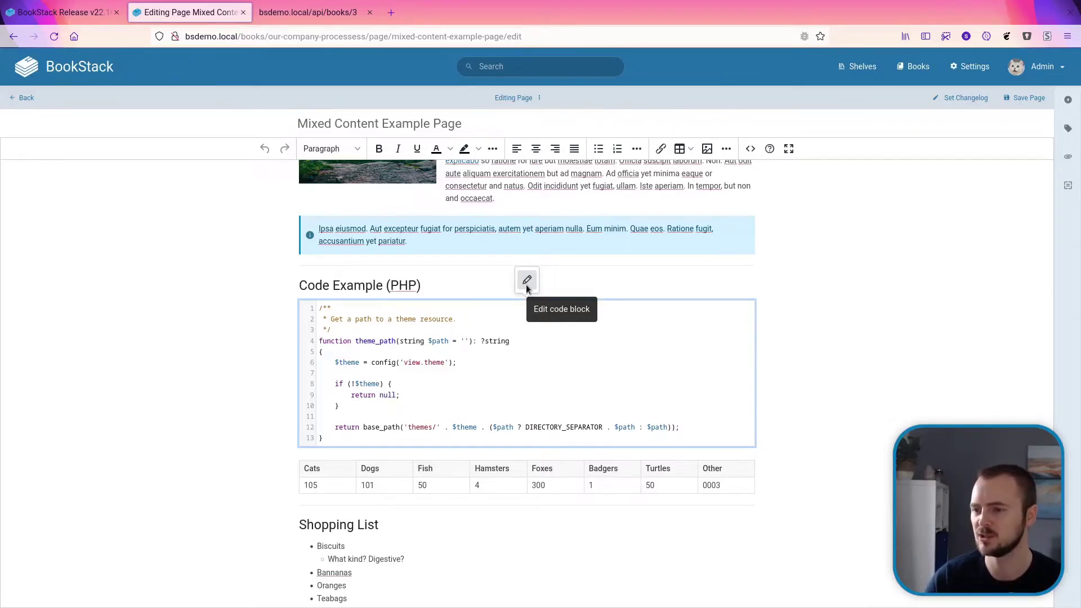
{"action": "left_click", "coordinate": [526, 280]}
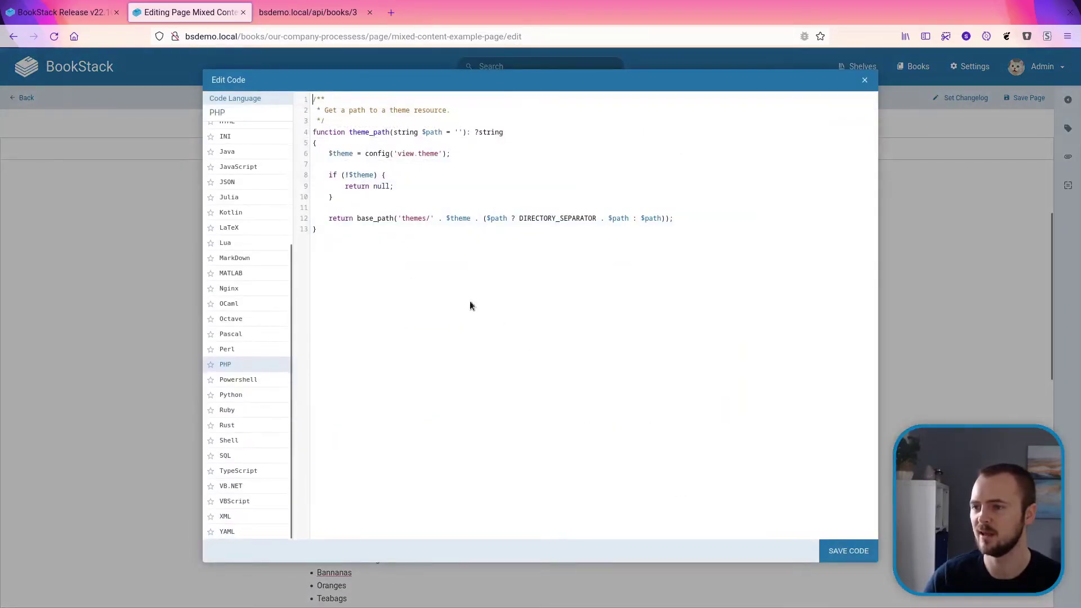
{"action": "left_click", "coordinate": [865, 80]}
{"action": "left_click", "coordinate": [585, 368]}
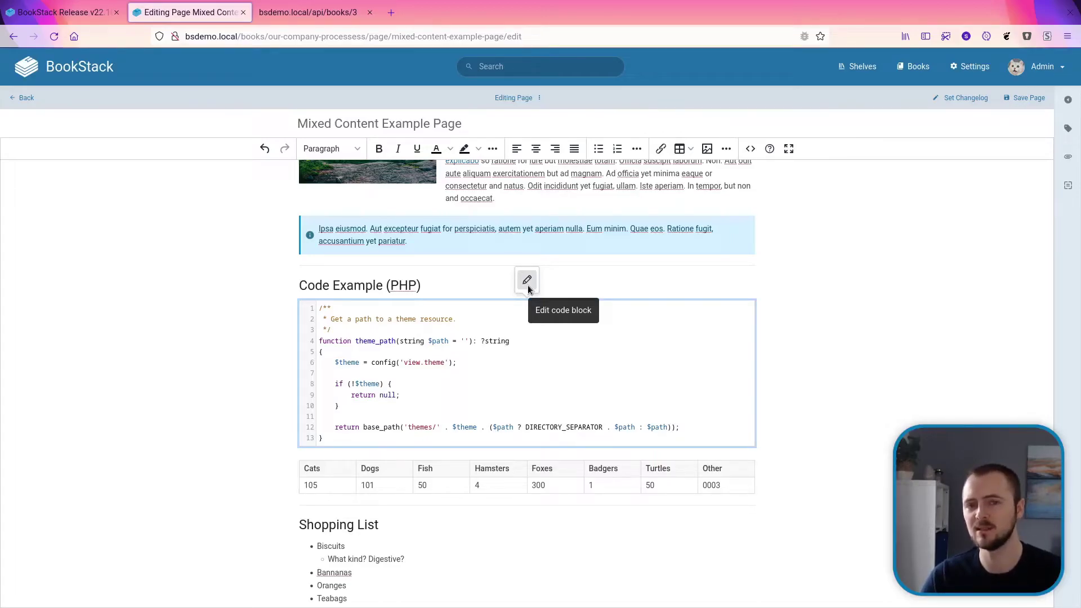
Place the caret in the table's Hamsters cell to show the table toolbar, then view the icons image.
{"action": "scroll", "coordinate": [529, 285], "scroll_direction": "down", "scroll_amount": 3}
{"action": "left_click", "coordinate": [506, 337]}
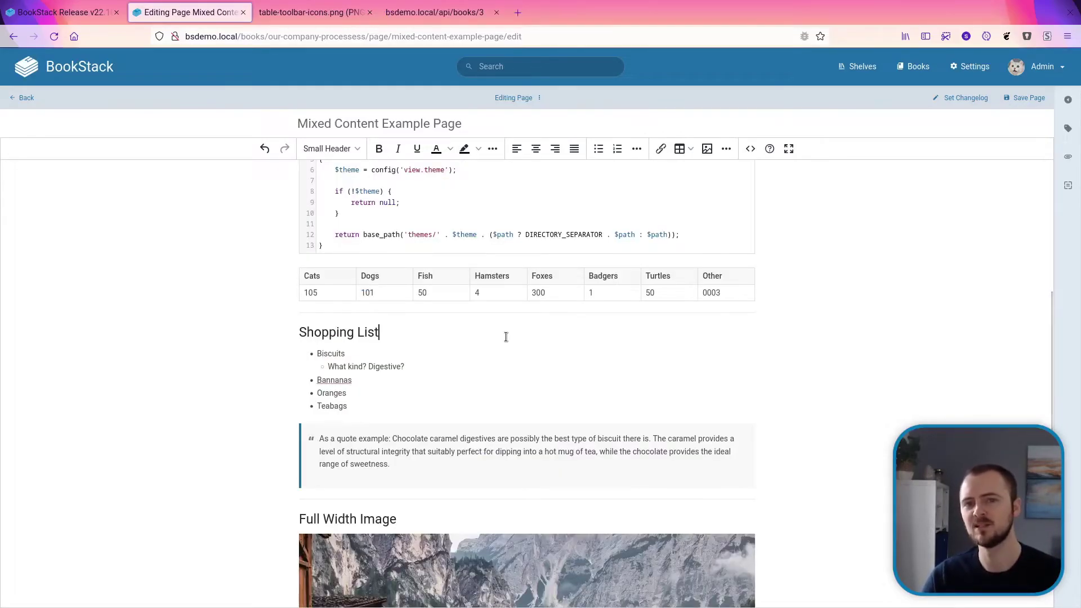
{"action": "left_click", "coordinate": [483, 293]}
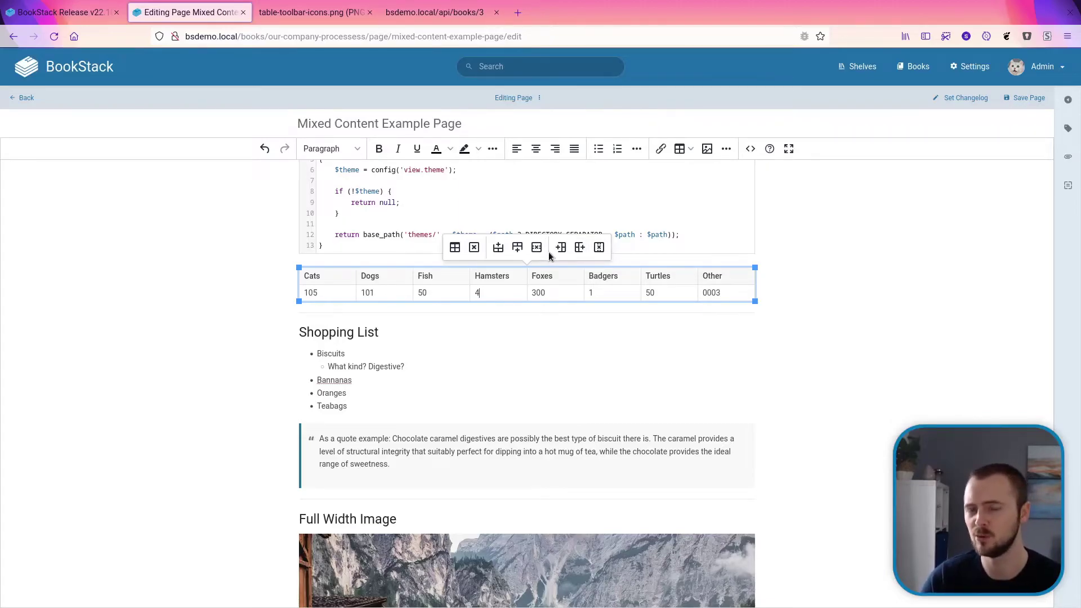
{"action": "key", "text": "ctrl+Tab"}
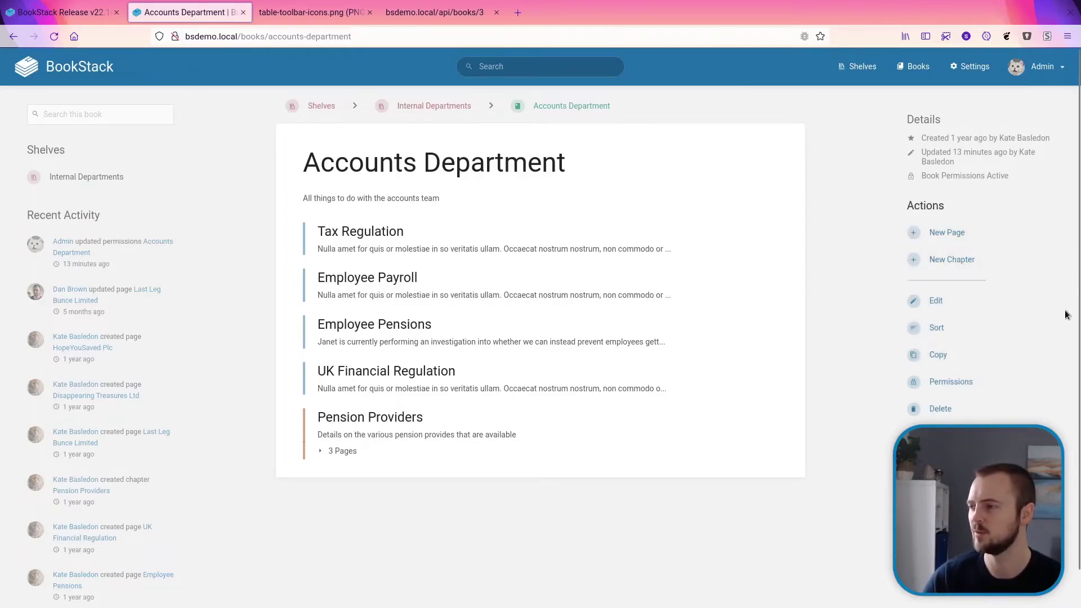
Copy the Accounts Department book under the name 'New Accounts Department'.
{"action": "left_click", "coordinate": [1007, 359]}
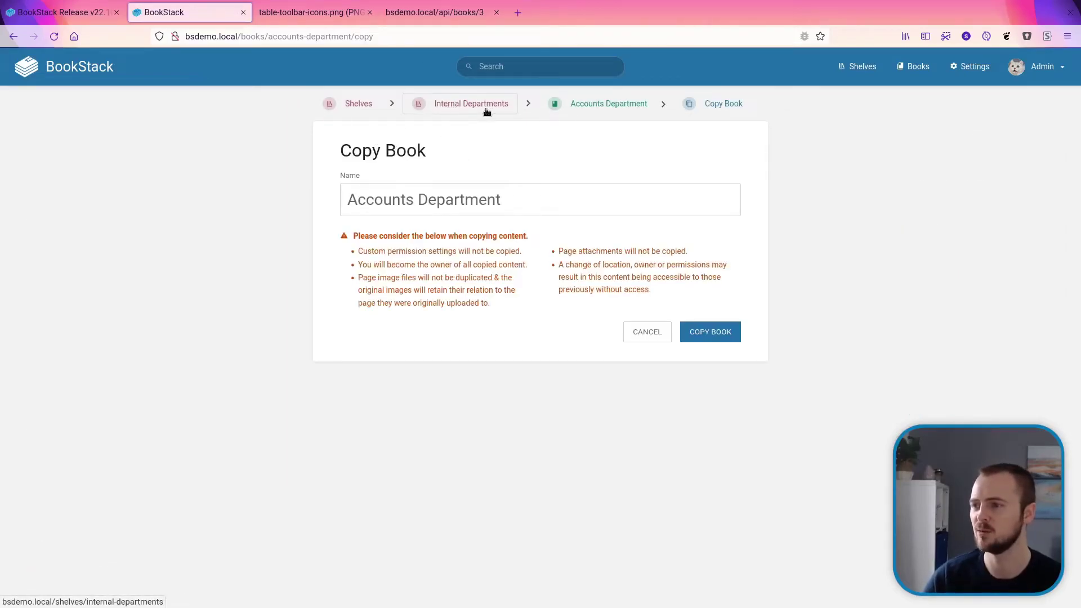
{"action": "left_click", "coordinate": [515, 203]}
{"action": "key", "text": "Home"}
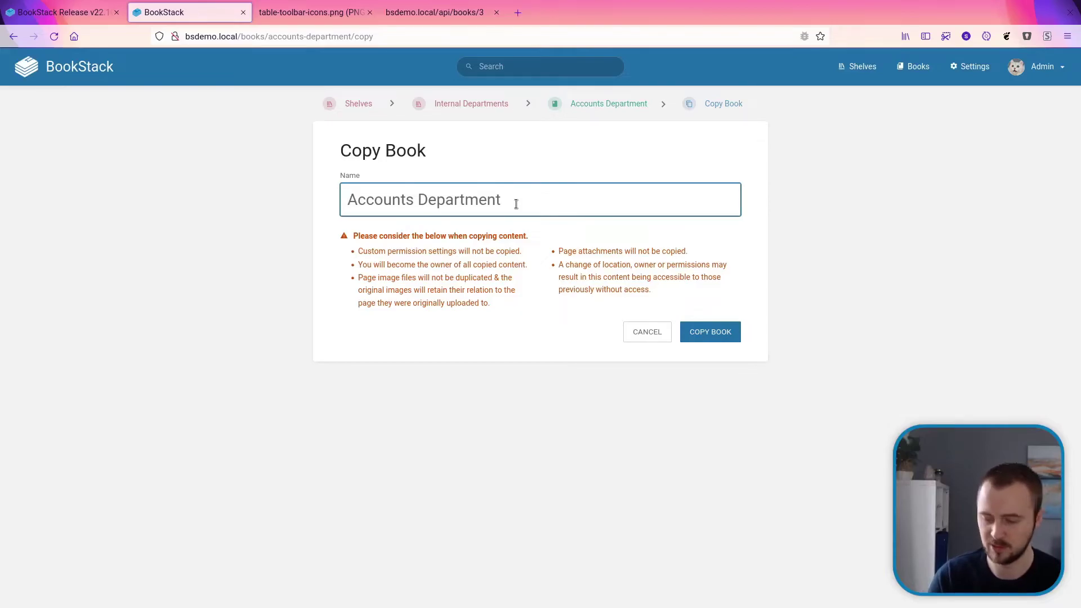
{"action": "type", "text": "New"}
{"action": "left_click", "coordinate": [732, 332]}
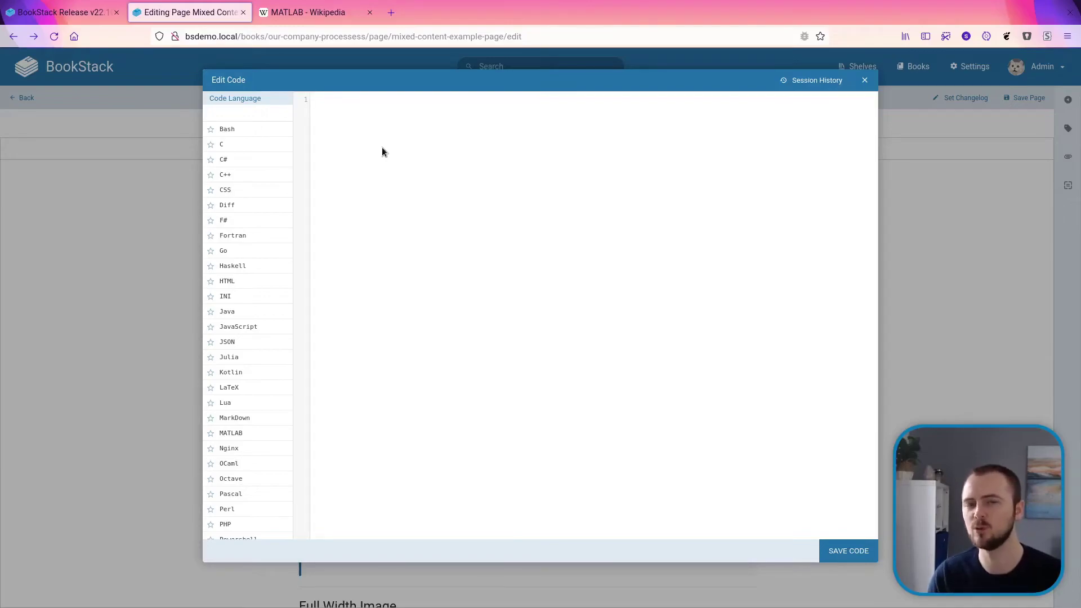
Paste the four-line MATLAB snippet into the code block and choose MATLAB as its language.
{"action": "key", "text": "ctrl+v"}
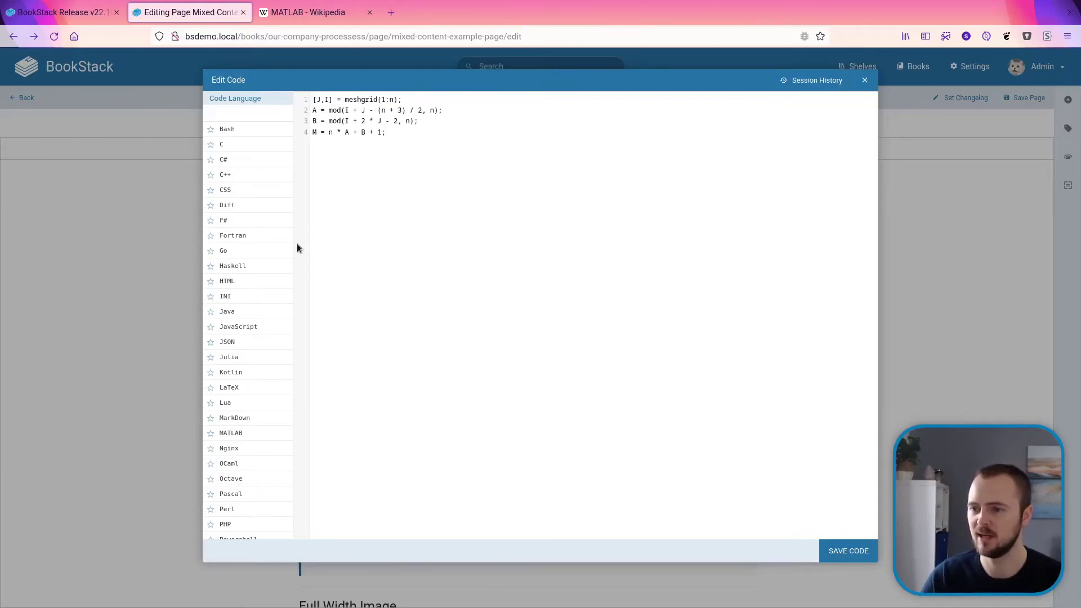
{"action": "scroll", "coordinate": [243, 339], "scroll_direction": "down", "scroll_amount": 2}
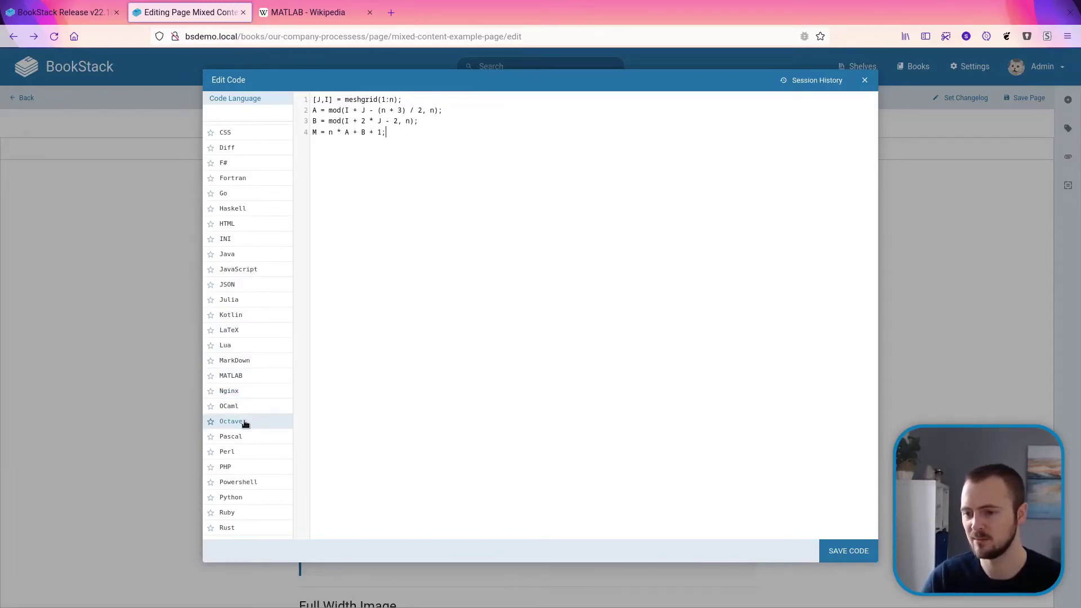
{"action": "left_click", "coordinate": [231, 376]}
{"action": "scroll", "coordinate": [248, 299], "scroll_direction": "down", "scroll_amount": 1}
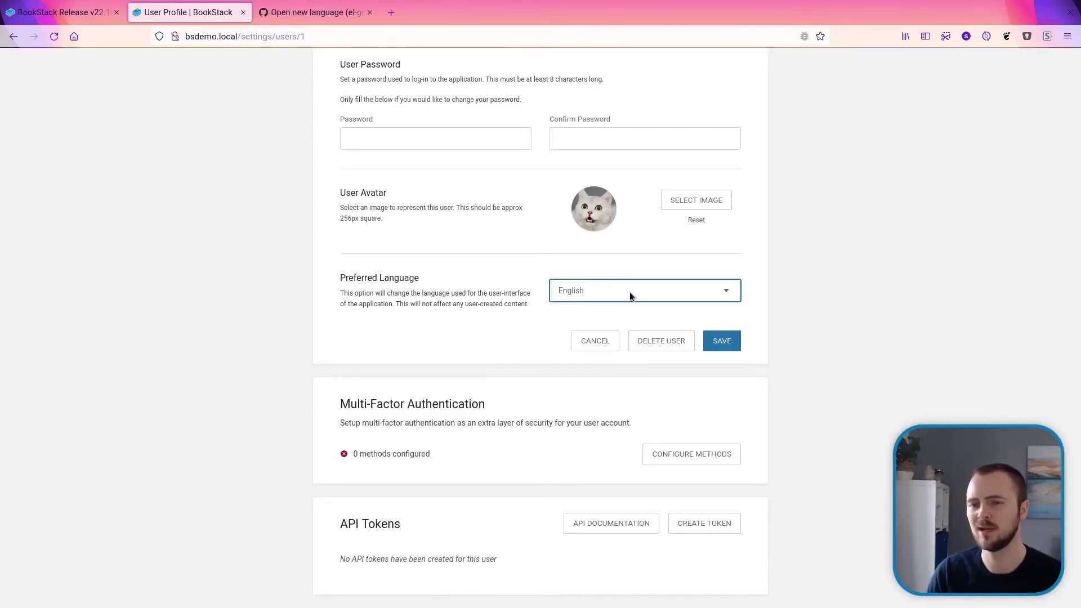
Save ελληνικά (Greek) as the preferred interface language, then view the el-gr GitHub issue.
{"action": "left_click", "coordinate": [630, 292]}
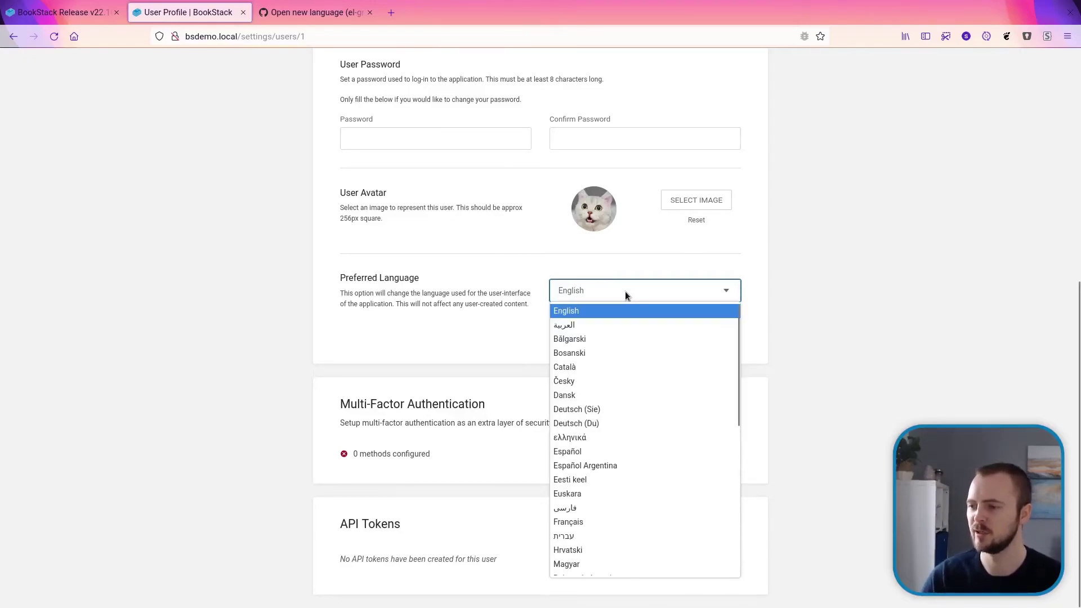
{"action": "left_click", "coordinate": [610, 440]}
{"action": "left_click", "coordinate": [719, 342]}
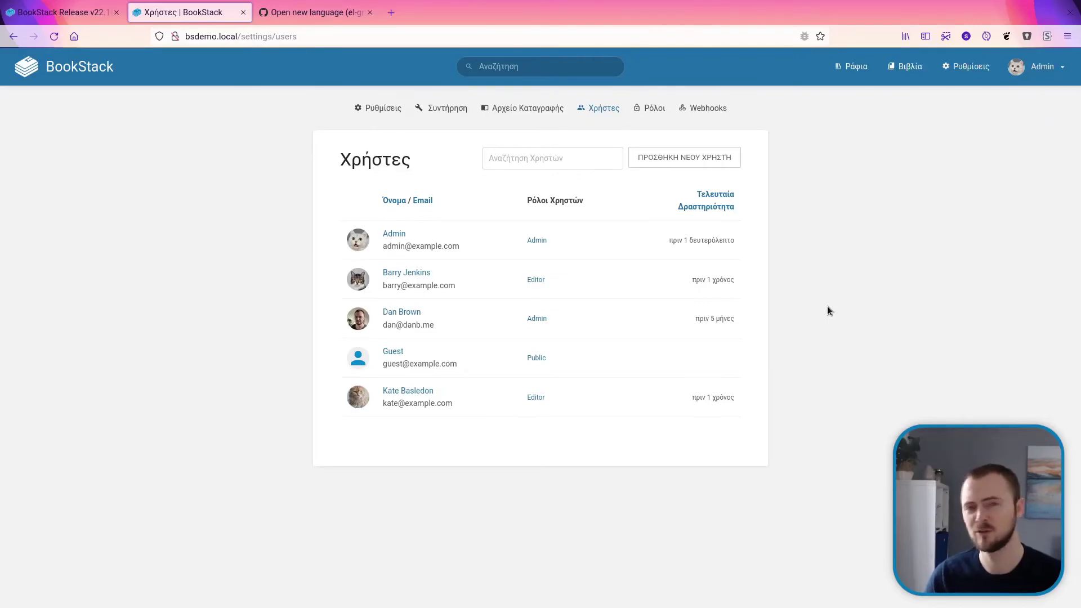
{"action": "key", "text": "ctrl+Tab"}
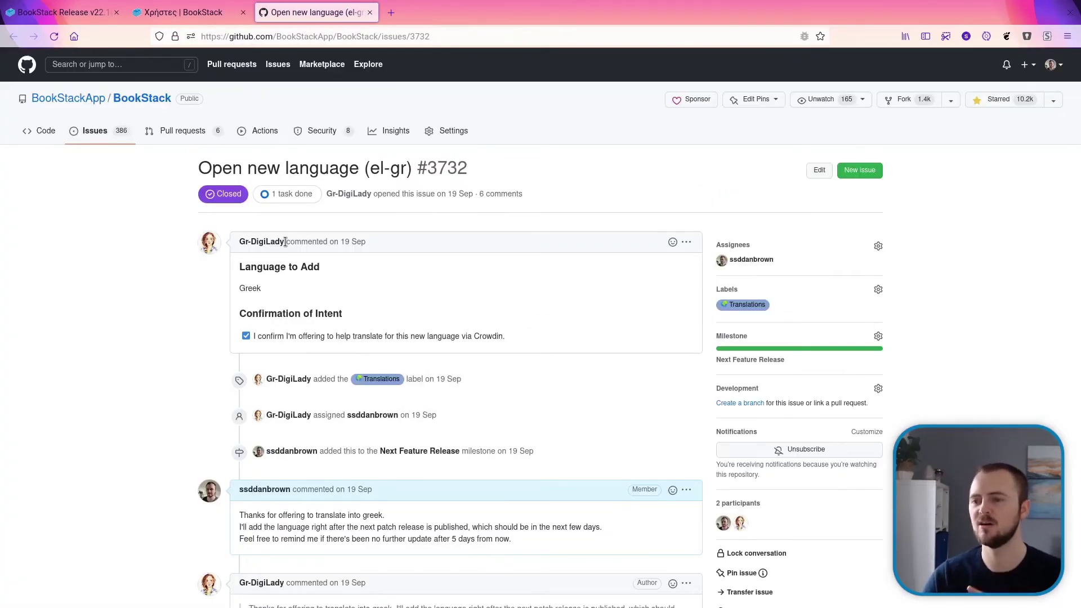